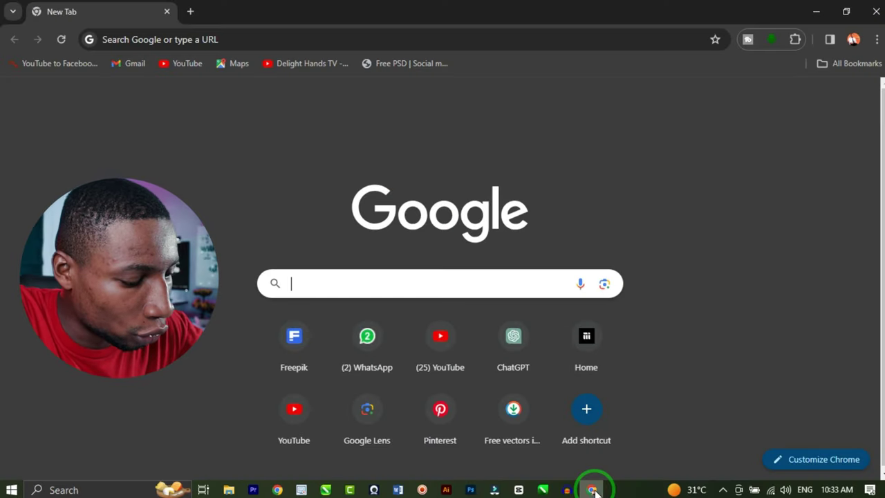
- Go to smallpdf.com and sign in with a Google account
{"action": "type", "text": "smallpdf"}
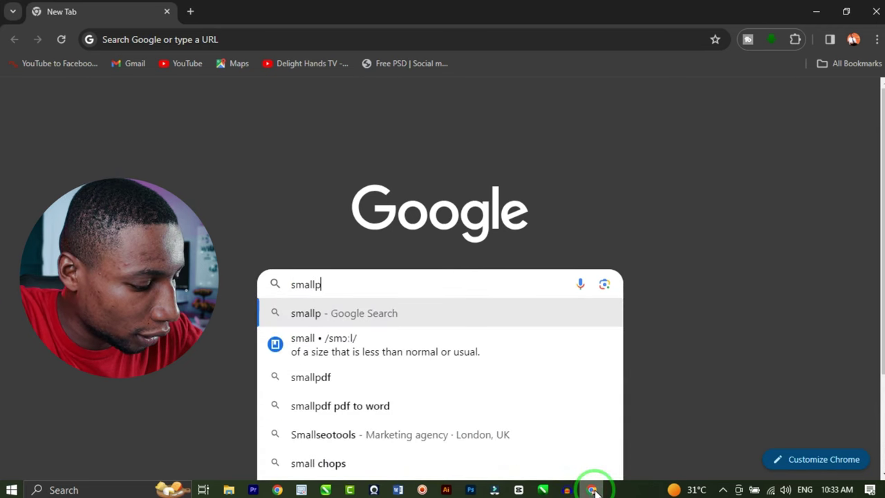
{"action": "type", "text": ".com"}
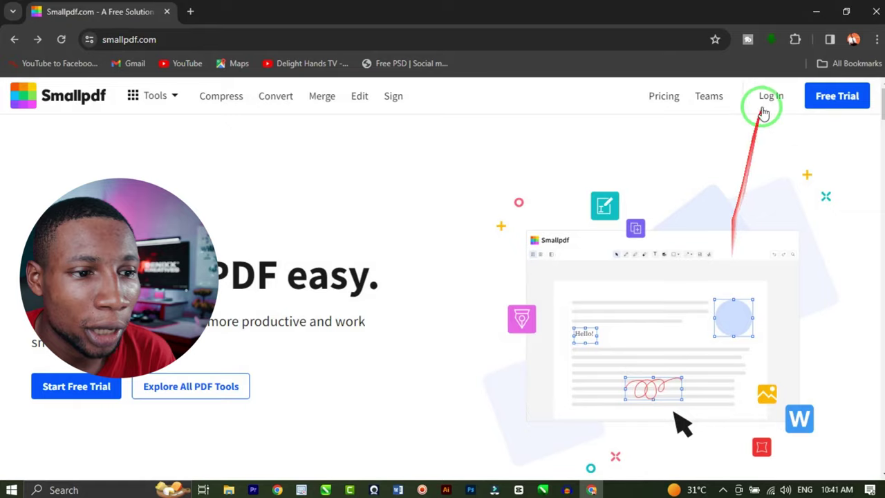
{"action": "left_click", "coordinate": [766, 97]}
{"action": "left_click", "coordinate": [506, 231]}
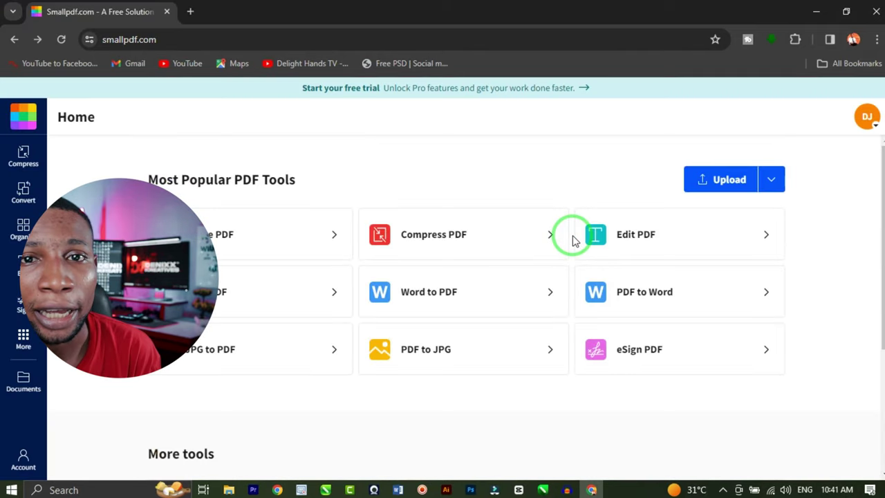
- Open Smallpdf's Protect PDF tool from the tools list
{"action": "scroll", "coordinate": [642, 297], "scroll_direction": "down", "scroll_amount": 3}
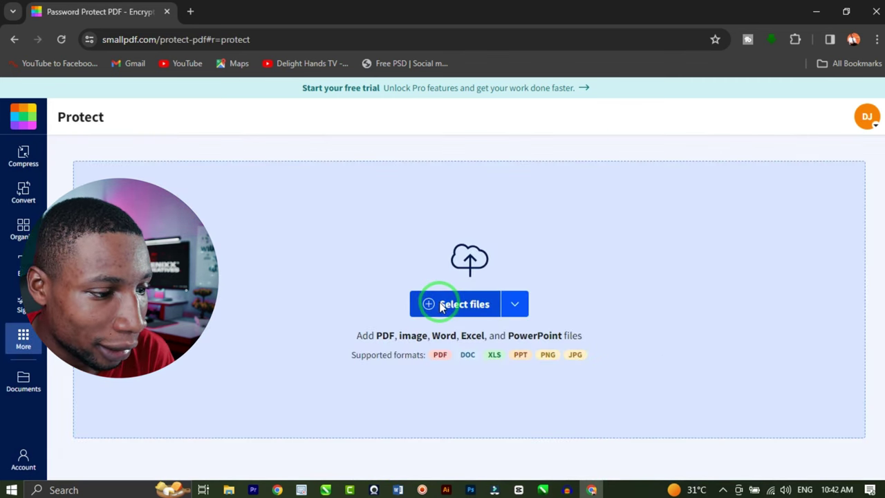
{"action": "left_click", "coordinate": [440, 304]}
{"action": "scroll", "coordinate": [414, 221], "scroll_direction": "down", "scroll_amount": 2}
- Upload the 'JAMAICAS VERY OWN LOGO copy' PDF to the Protect PDF tool
{"action": "left_click", "coordinate": [441, 216]}
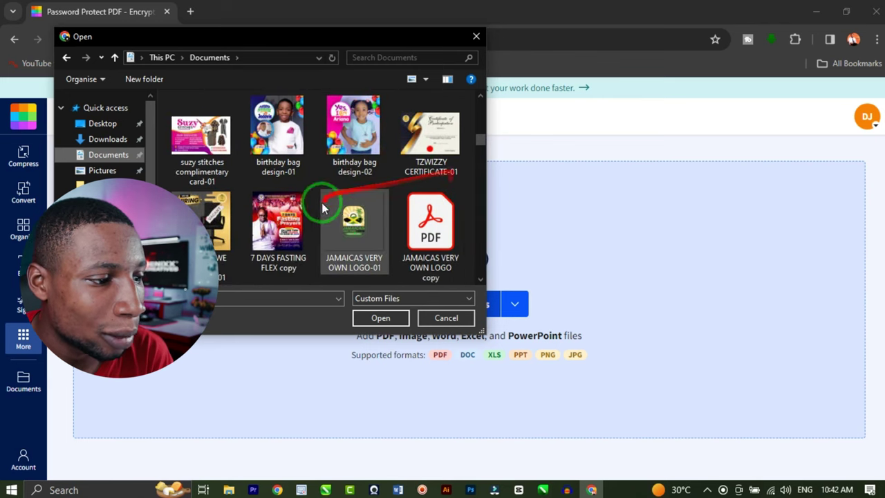
{"action": "left_click", "coordinate": [450, 228]}
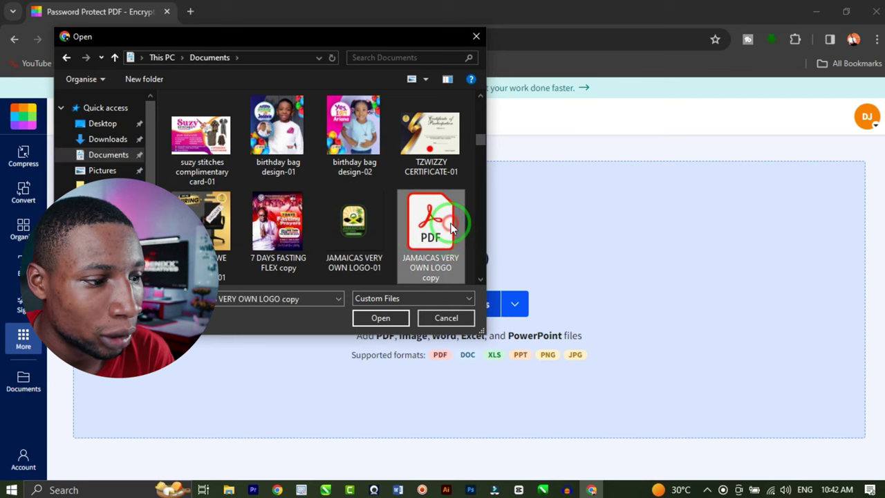
{"action": "left_click", "coordinate": [386, 319]}
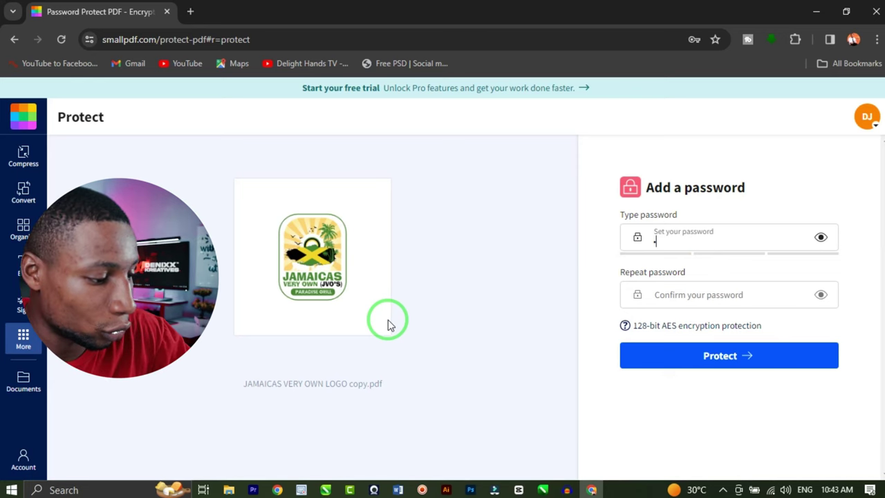
- Enter and confirm a password, protect the PDF, and download the protected file
{"action": "type", "text": "1234"}
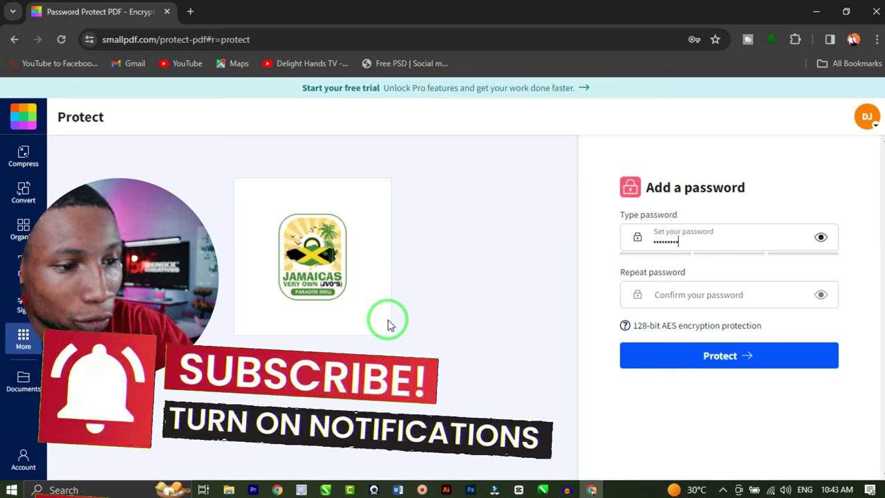
{"action": "left_click", "coordinate": [683, 291]}
{"action": "type", "text": "123451234"}
{"action": "left_click", "coordinate": [723, 357]}
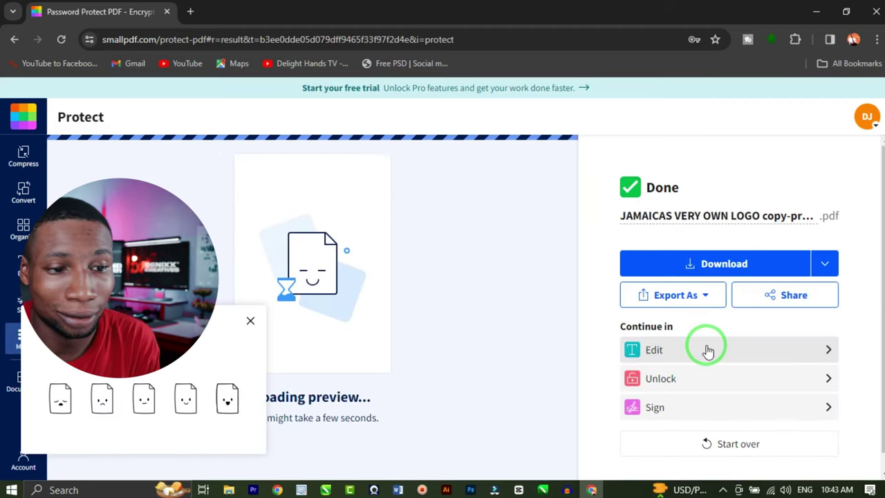
{"action": "left_click", "coordinate": [763, 266]}
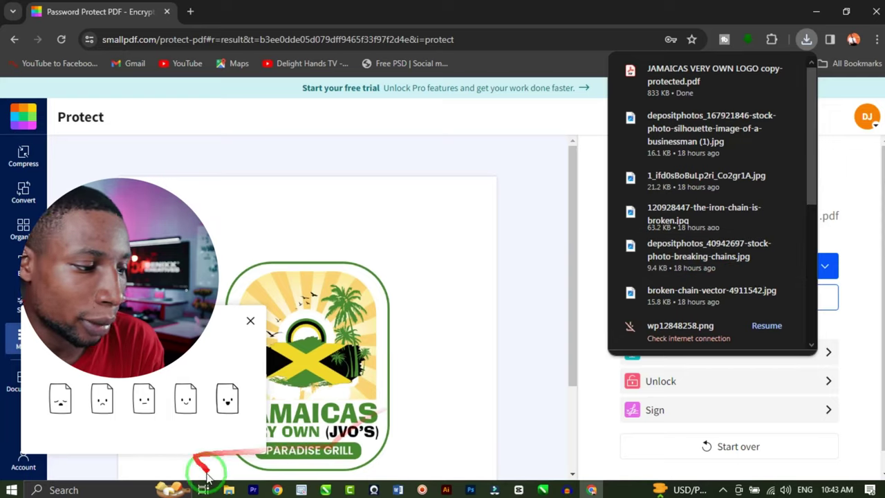
- Open 'JAMAICAS VERY OWN LOGO copy-protected.pdf' from Downloads in Adobe Acrobat, entering its password
{"action": "left_click", "coordinate": [229, 489]}
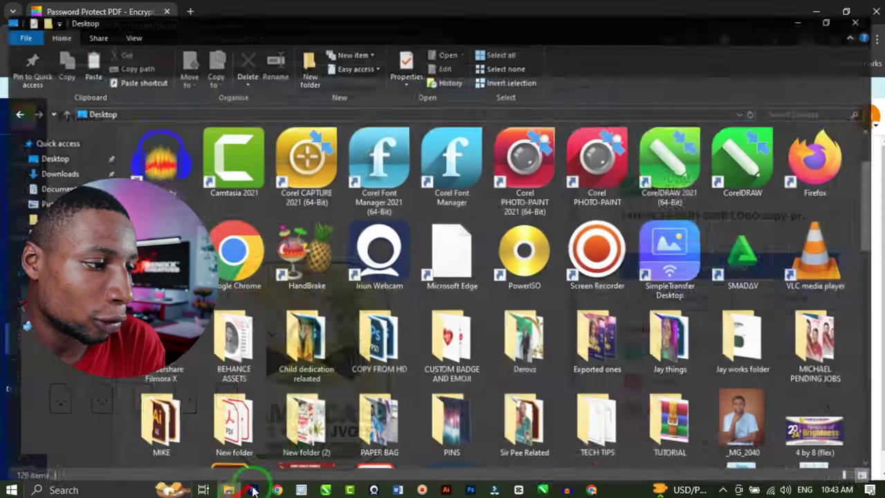
{"action": "left_click", "coordinate": [76, 161]}
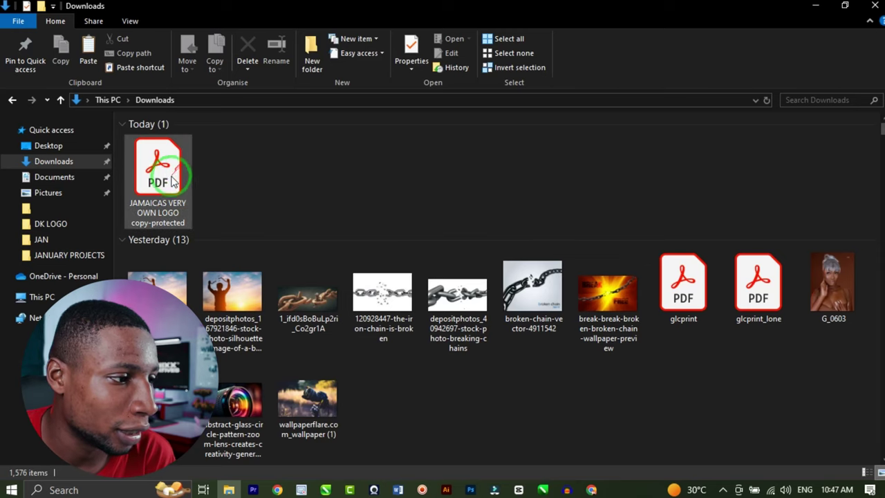
{"action": "left_click", "coordinate": [173, 178]}
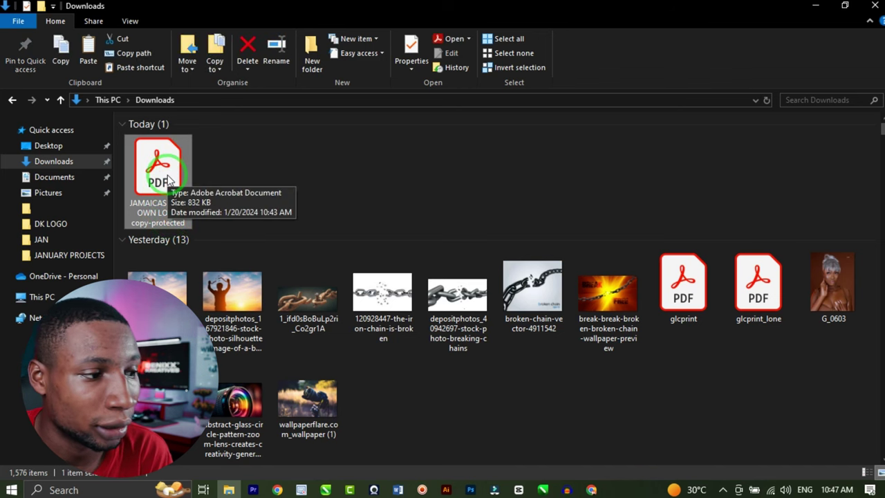
{"action": "right_click", "coordinate": [174, 166]}
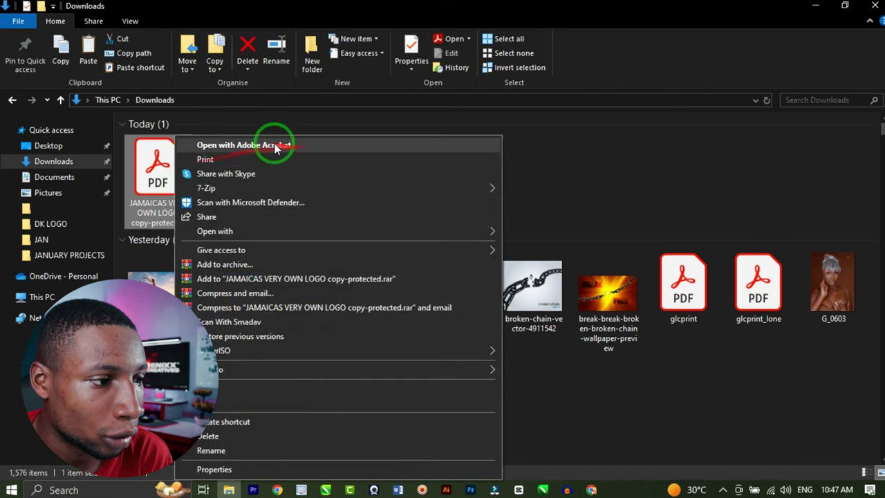
{"action": "left_click", "coordinate": [295, 146]}
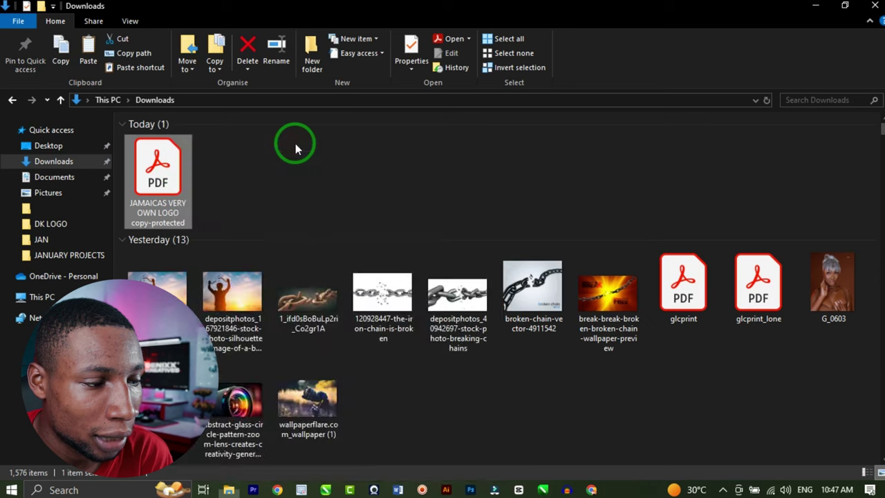
{"action": "left_click", "coordinate": [478, 243]}
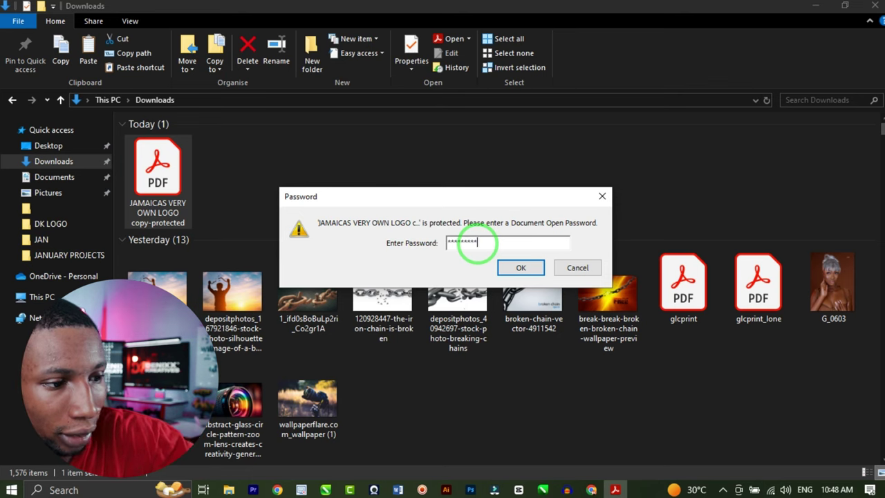
{"action": "left_click", "coordinate": [530, 271]}
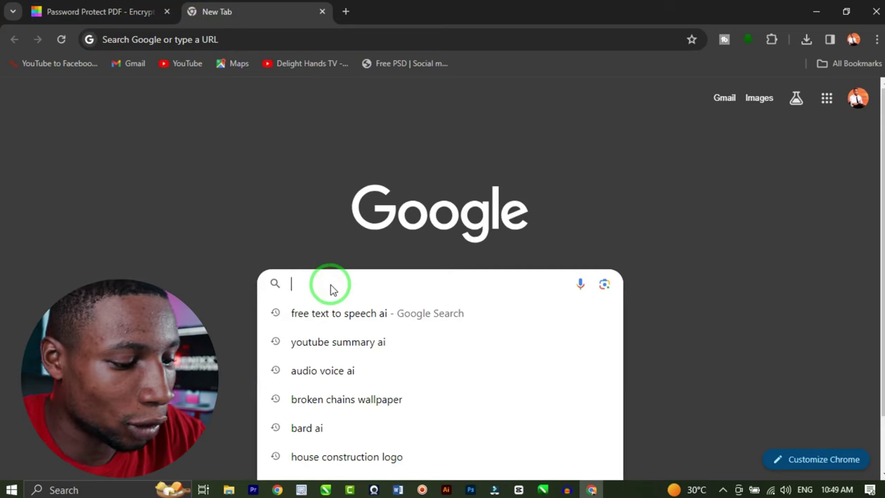
- Load ilovepdf.com and start the Unlock PDF tool's file selection
{"action": "type", "text": "ilovepdf"}
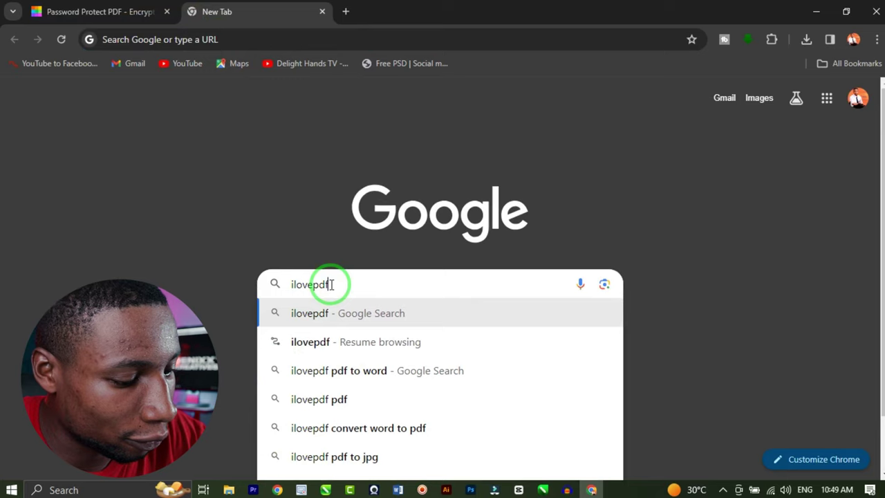
{"action": "type", "text": ".com"}
{"action": "key", "text": "Return"}
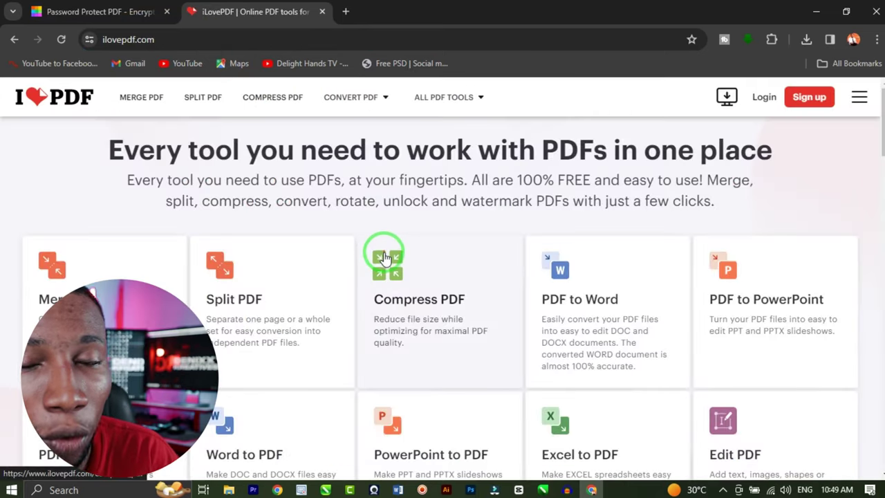
{"action": "scroll", "coordinate": [391, 255], "scroll_direction": "down", "scroll_amount": 6}
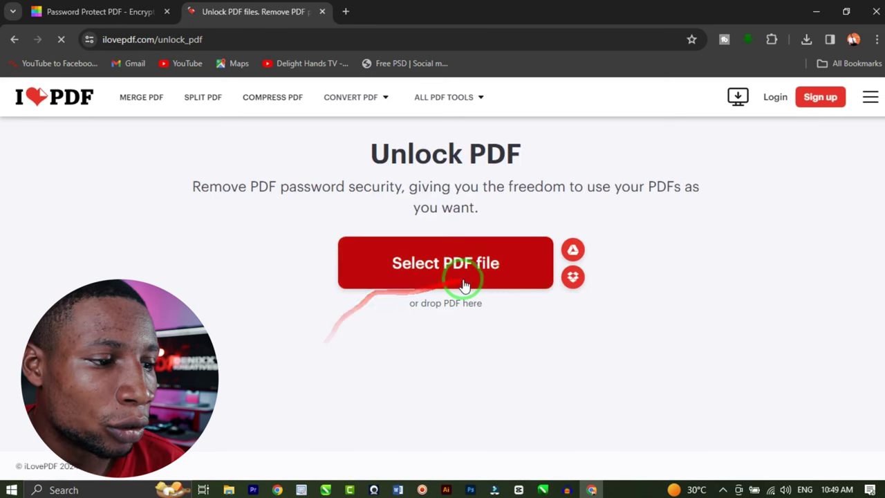
{"action": "left_click", "coordinate": [446, 262]}
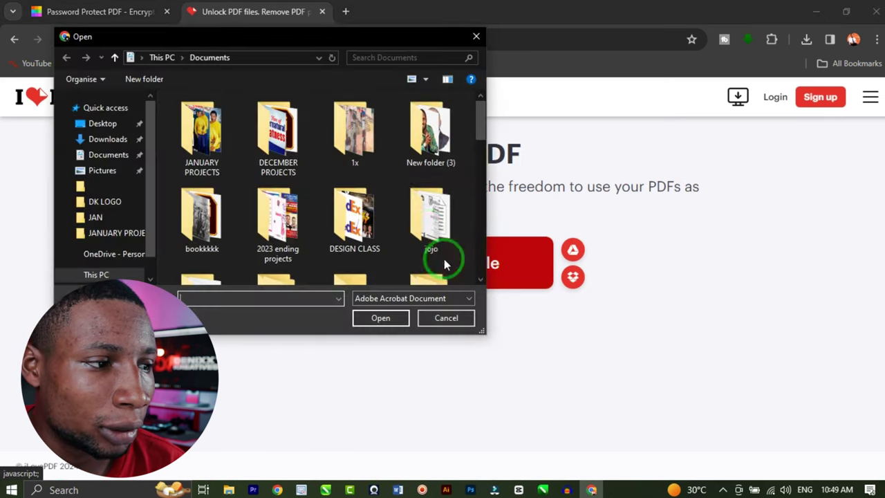
- Upload the copy-protected logo PDF from Downloads, unlock it, and download the result
{"action": "left_click", "coordinate": [108, 143]}
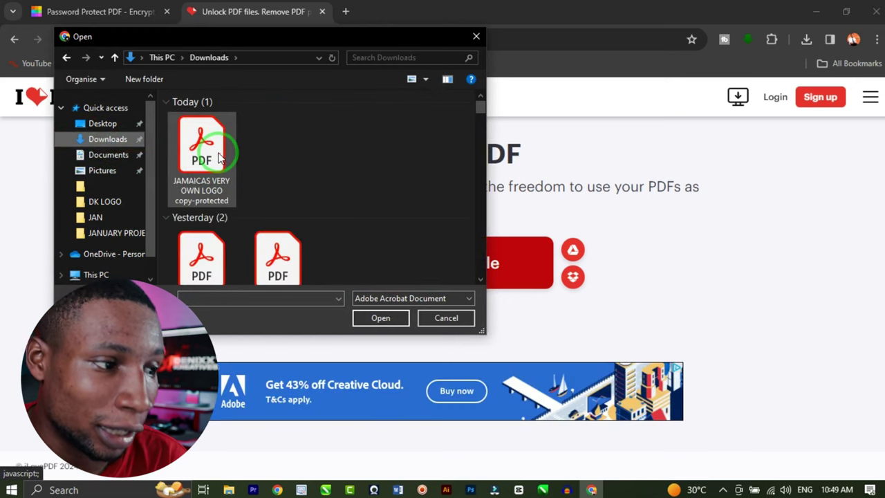
{"action": "left_click", "coordinate": [218, 157]}
{"action": "left_click", "coordinate": [390, 317]}
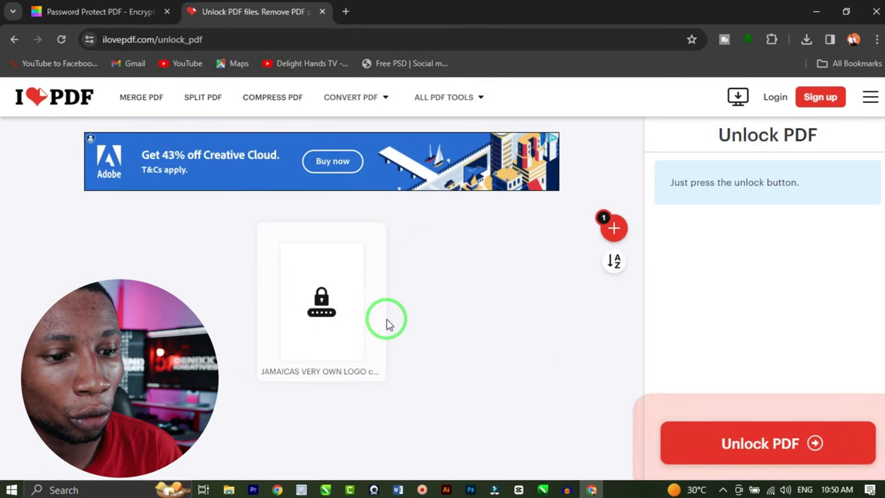
{"action": "left_click", "coordinate": [762, 445]}
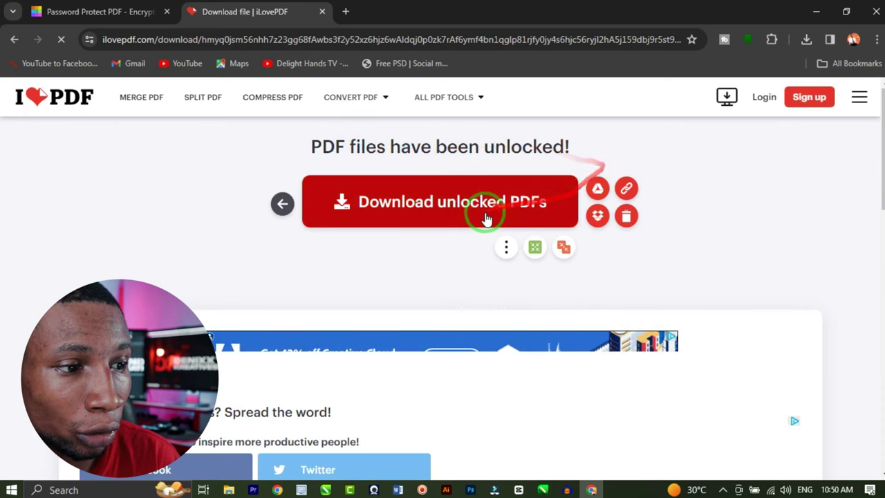
{"action": "left_click", "coordinate": [513, 212]}
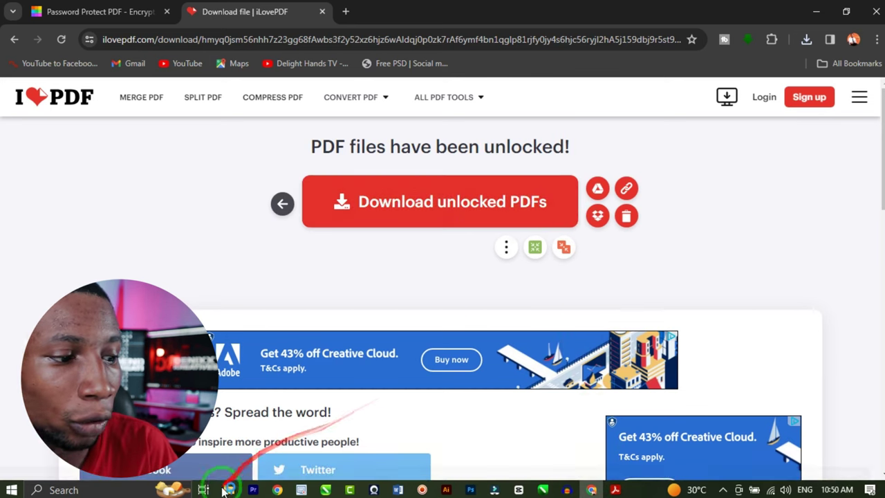
- Open the _unlocked logo PDF from Downloads in Adobe Acrobat, with no password prompt
{"action": "left_click", "coordinate": [229, 489]}
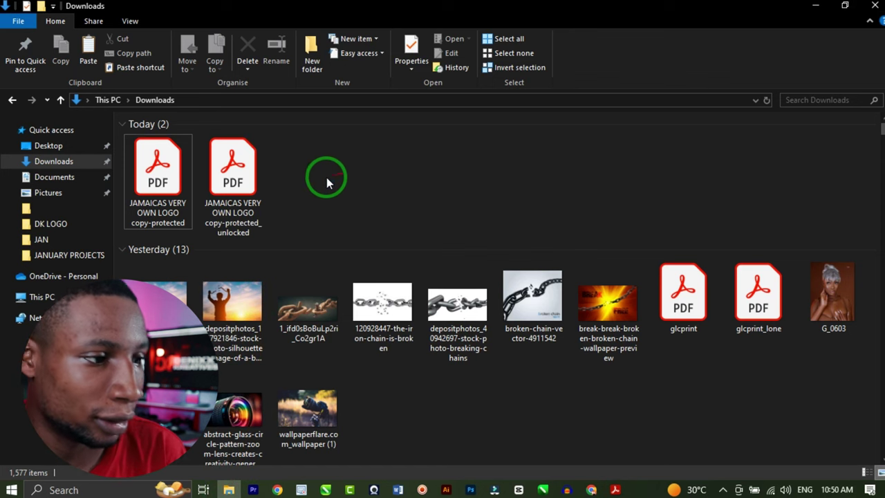
{"action": "left_click", "coordinate": [235, 173]}
{"action": "left_click", "coordinate": [145, 180]}
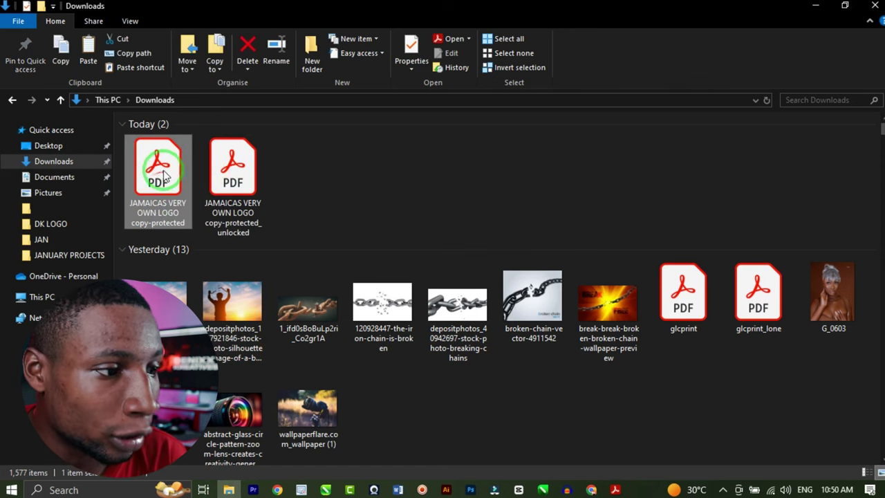
{"action": "left_click", "coordinate": [260, 182]}
{"action": "left_click", "coordinate": [255, 183]}
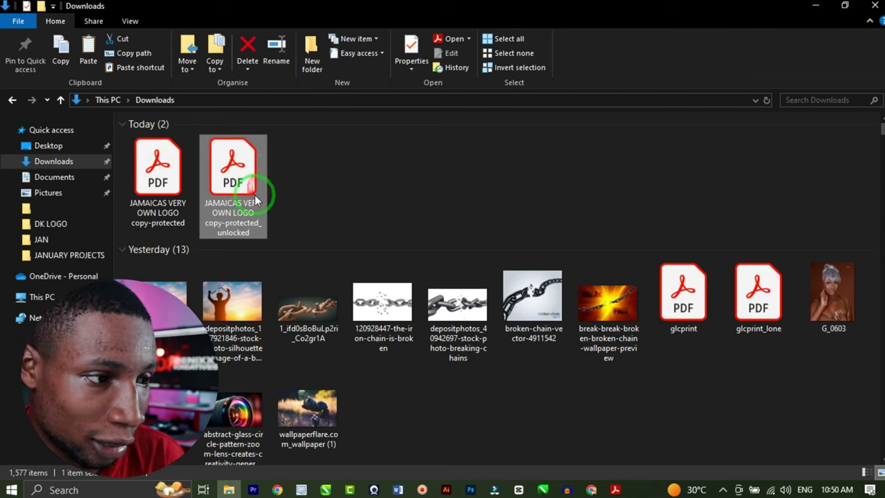
{"action": "right_click", "coordinate": [235, 136]}
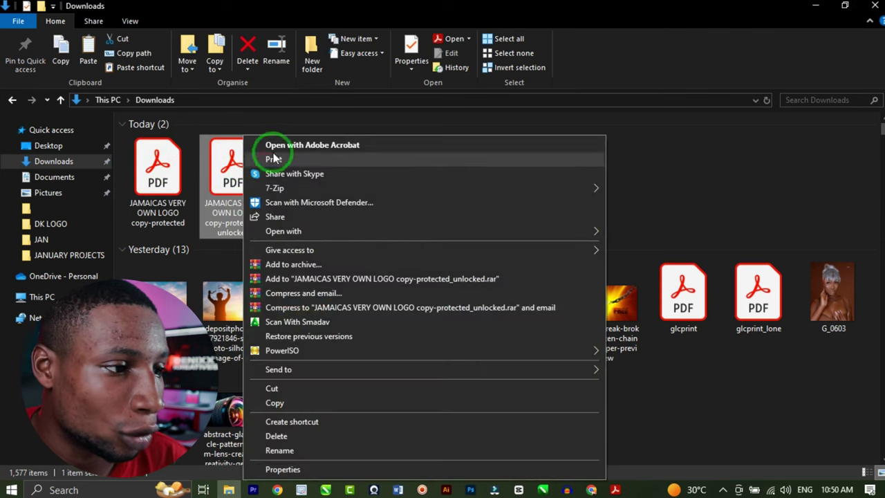
{"action": "left_click", "coordinate": [288, 146]}
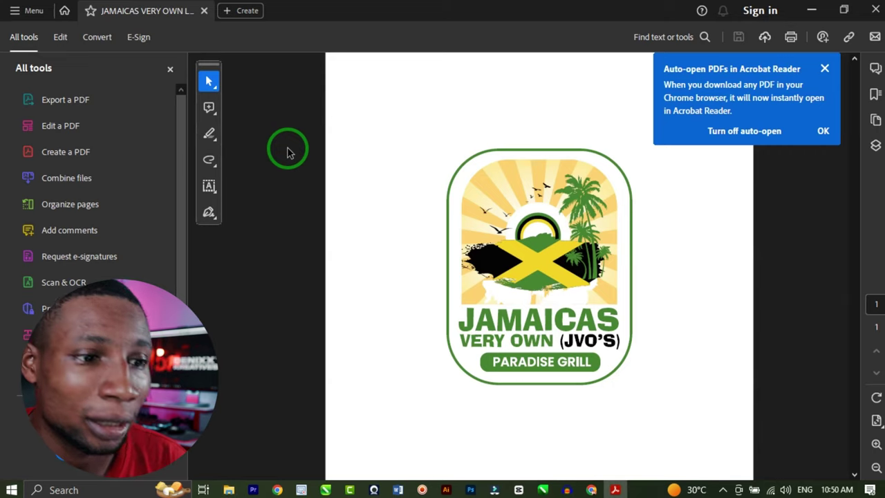